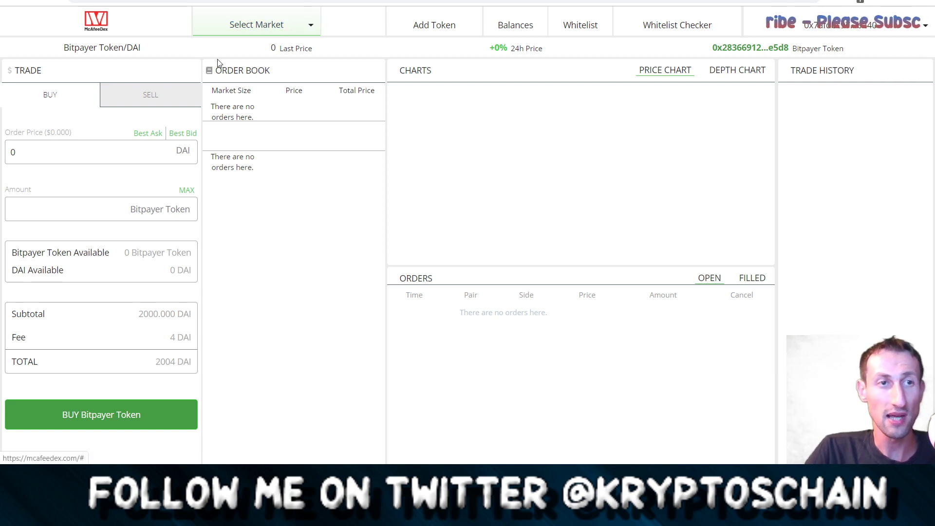
# Open the market pair list, browse the DAI pairs (SDEX/DAI, 0xbitcoin/DAI, 420/DAI) and return to the top
pyautogui.click(298, 27)
pyautogui.scroll(5, 326, 142)
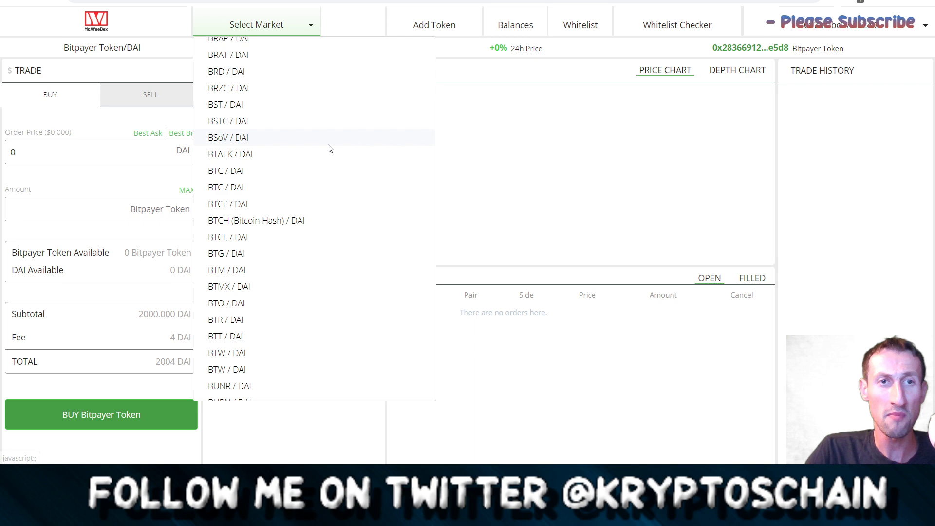
pyautogui.scroll(15, 328, 148)
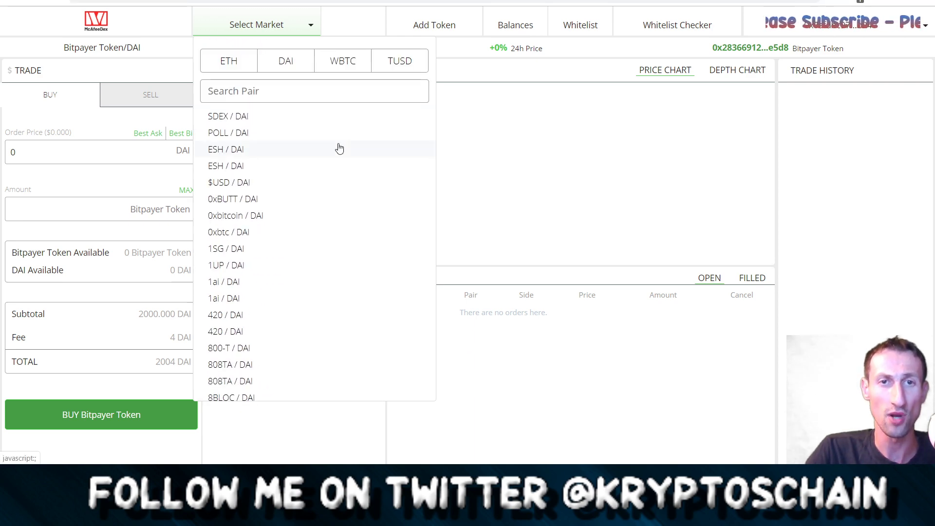
pyautogui.scroll(-15, 338, 145)
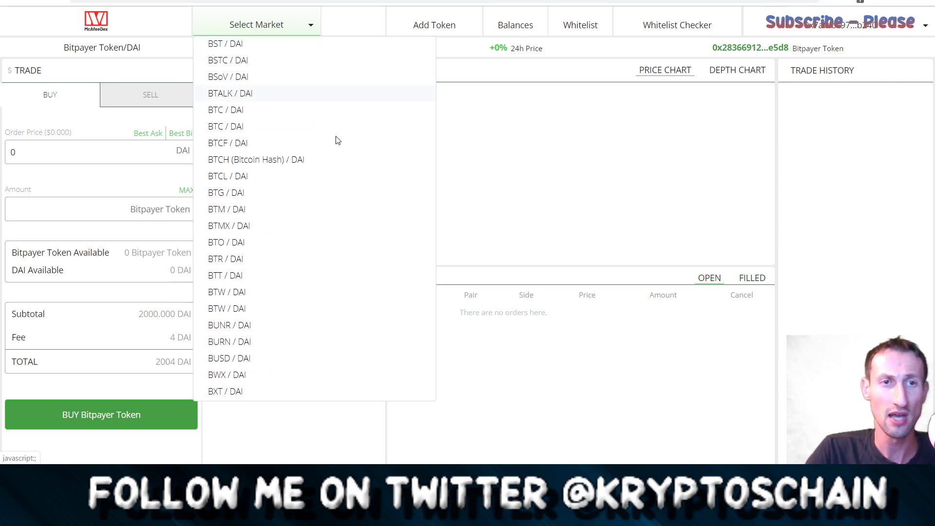
pyautogui.scroll(-5, 338, 140)
pyautogui.scroll(12, 337, 142)
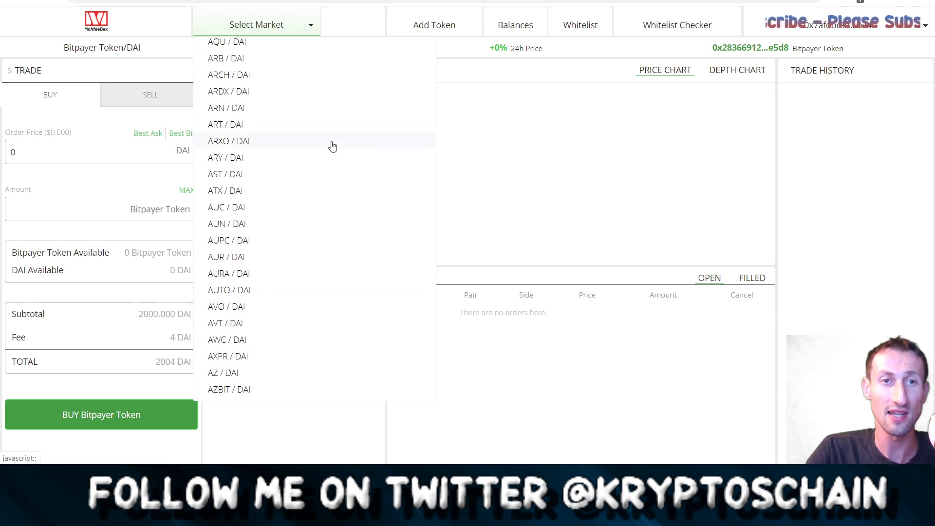
pyautogui.scroll(10, 333, 146)
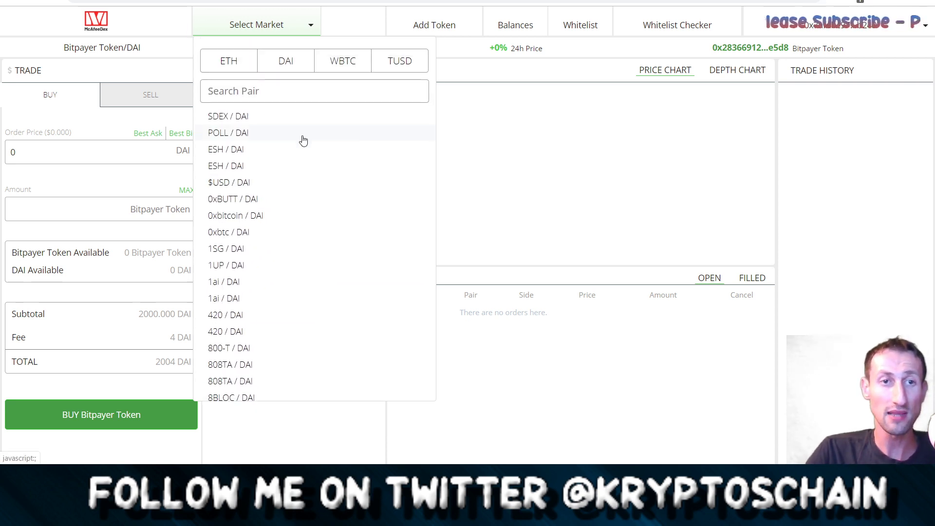
pyautogui.scroll(-5, 303, 141)
pyautogui.scroll(5, 303, 140)
pyautogui.scroll(-5, 303, 140)
pyautogui.scroll(5, 303, 141)
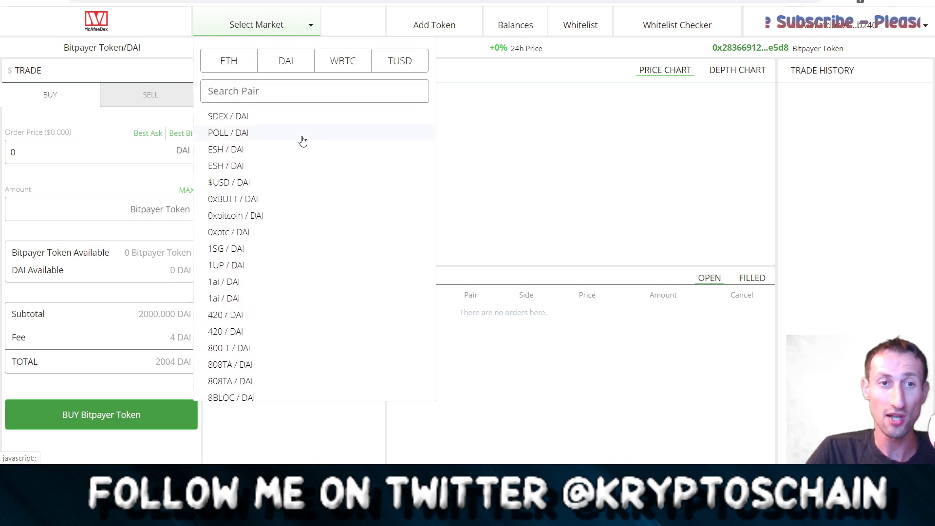
pyautogui.scroll(-8, 303, 141)
pyautogui.scroll(-20, 302, 140)
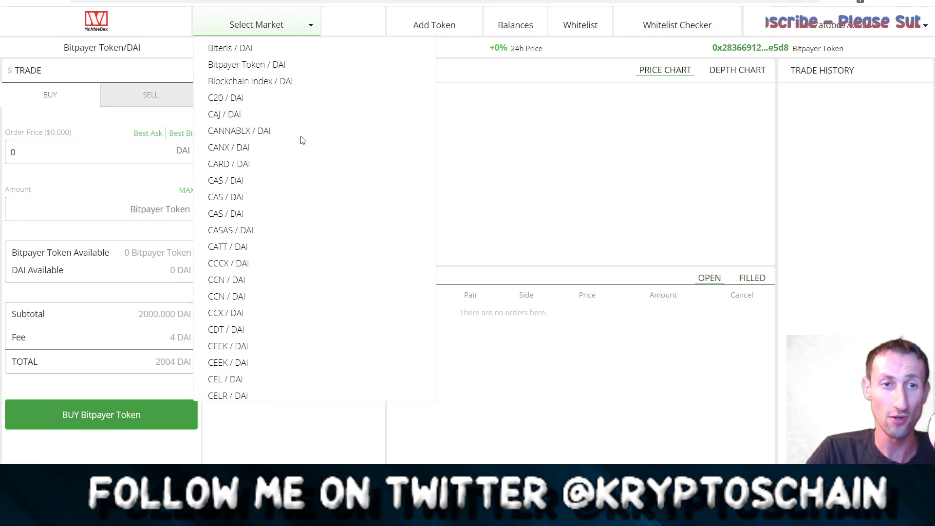
pyautogui.scroll(-20, 302, 139)
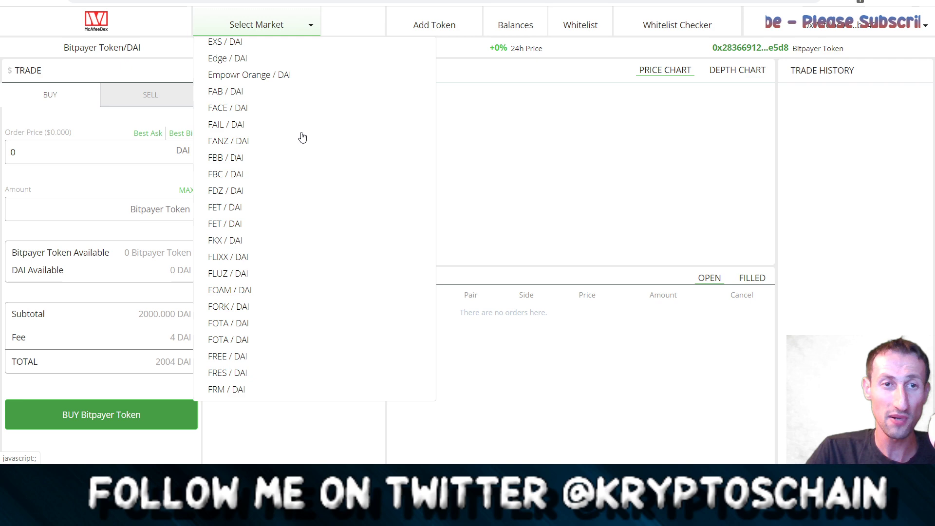
pyautogui.scroll(-8, 302, 137)
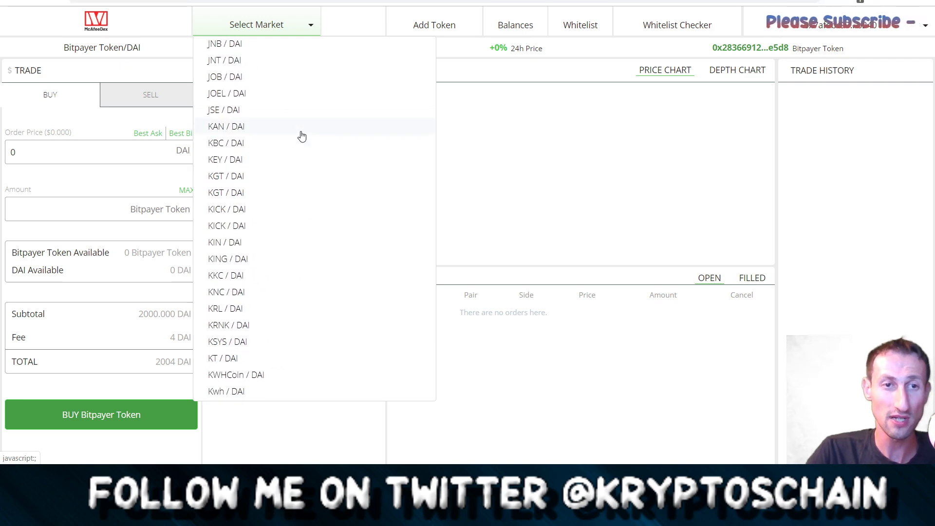
pyautogui.scroll(18, 302, 139)
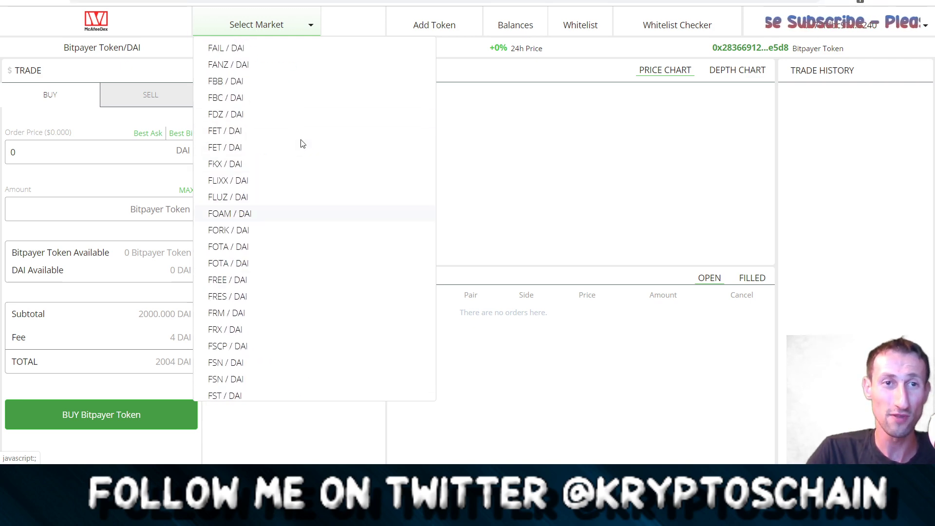
pyautogui.scroll(20, 302, 152)
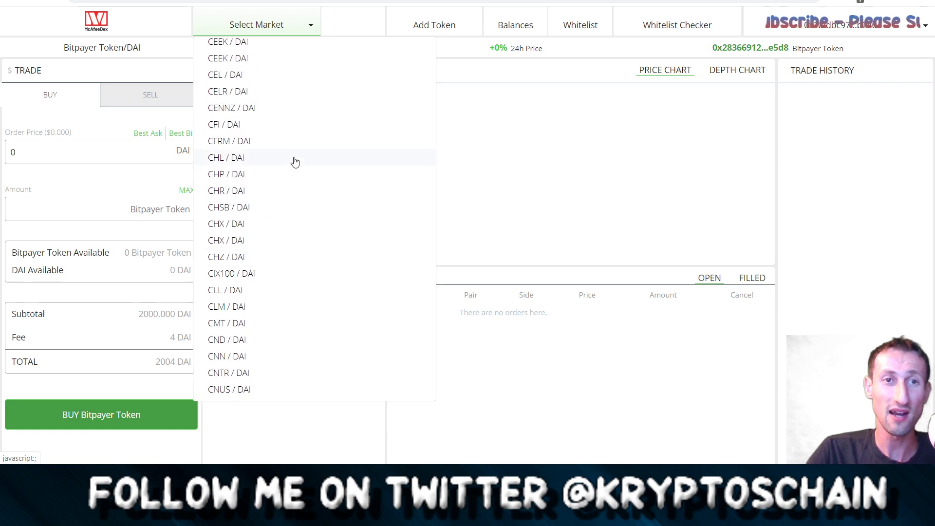
pyautogui.scroll(20, 298, 160)
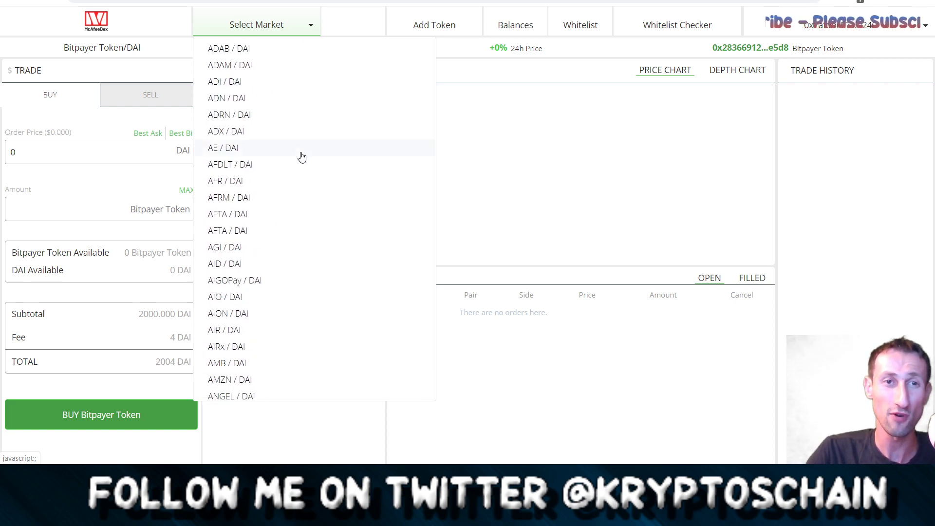
pyautogui.scroll(1, 299, 156)
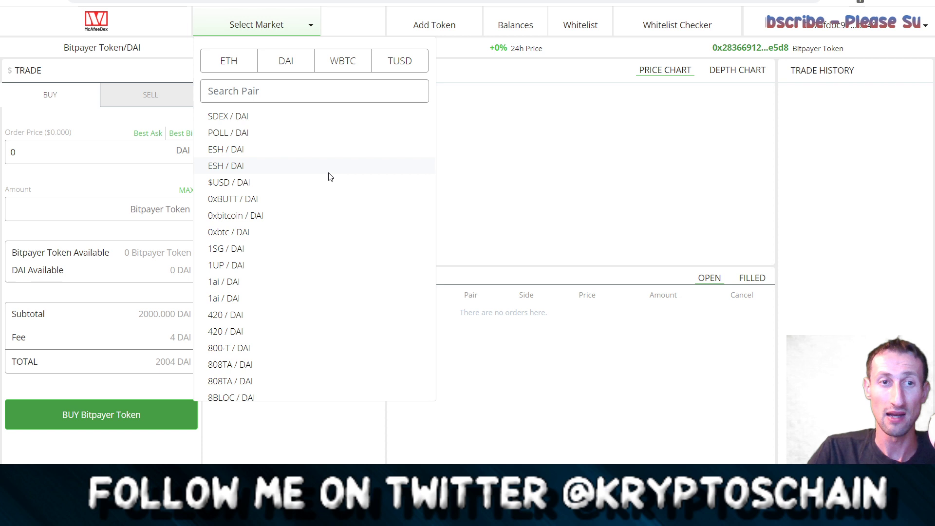
# Close the pair list and switch the active market to SDEX/DAI
pyautogui.click(492, 124)
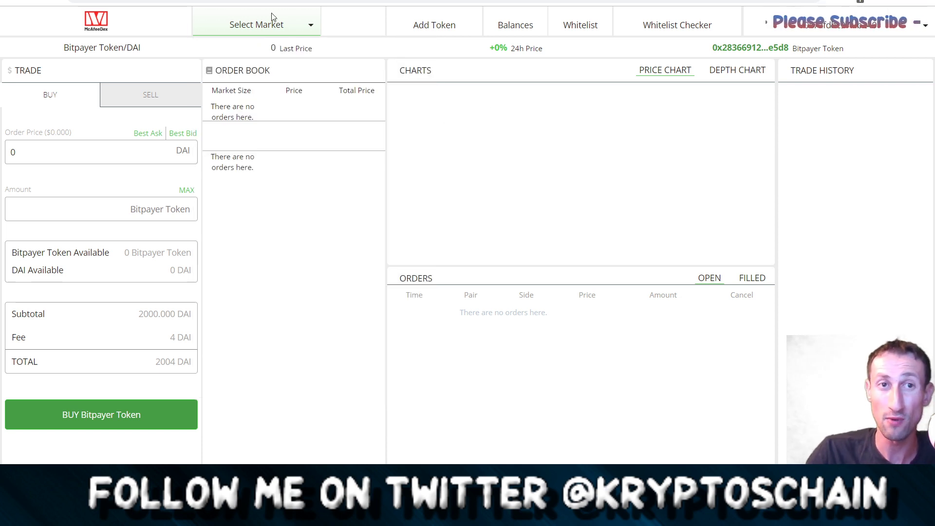
pyautogui.click(282, 25)
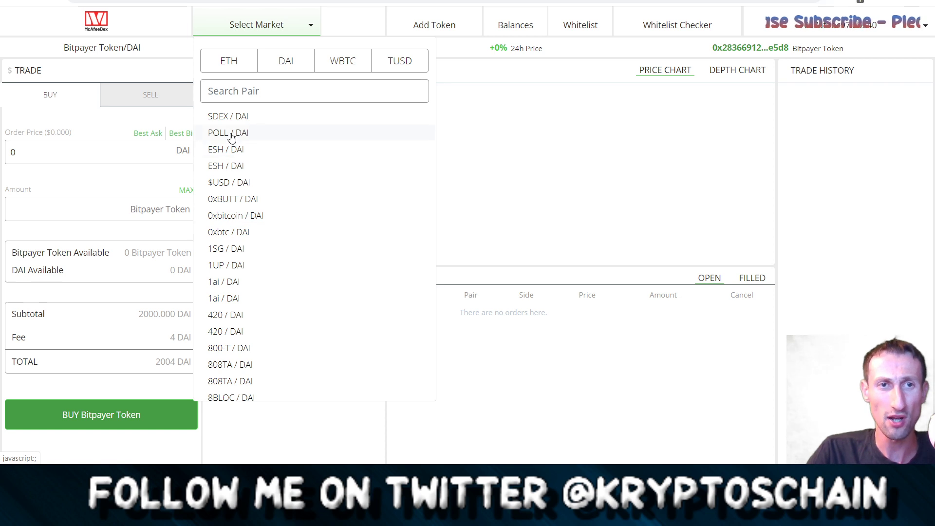
pyautogui.click(228, 117)
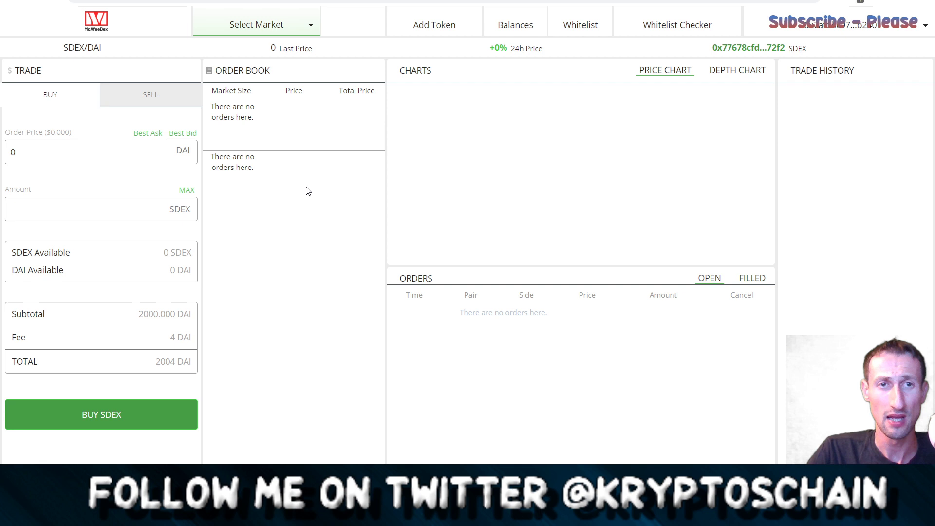
# Reopen the market list showing the ETH-quoted pairs like SDEX/ETH and POLL/ETH
pyautogui.click(277, 35)
pyautogui.click(232, 63)
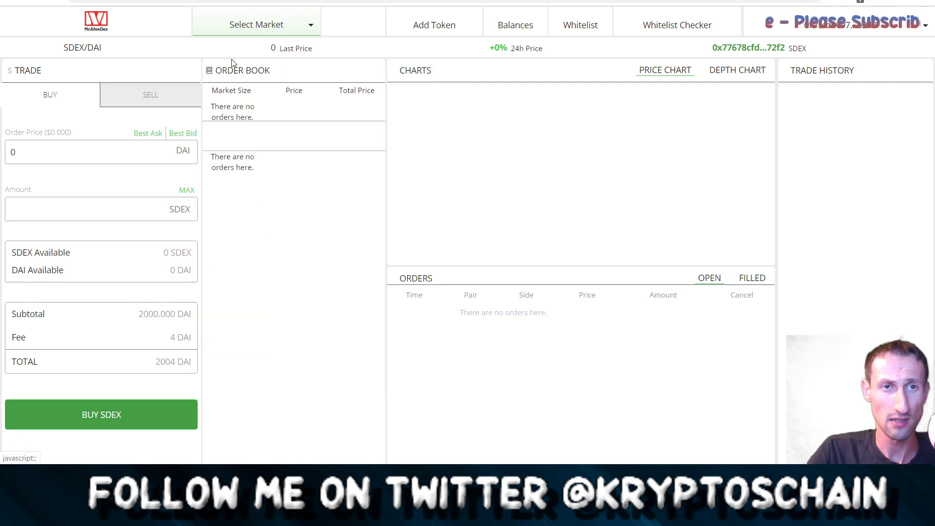
pyautogui.click(277, 26)
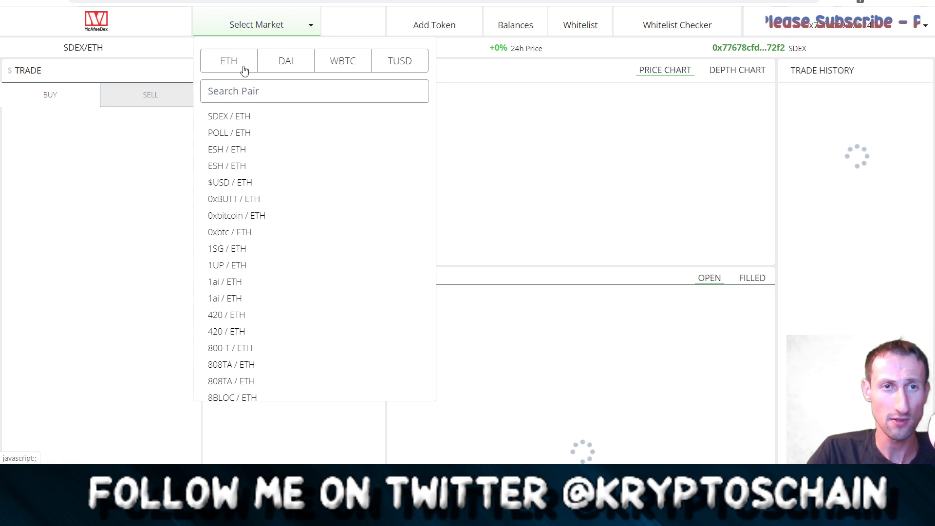
# Load SDEX/ETH, start buying the 1.000 SDEX ask at 5 ETH, then cancel it
pyautogui.click(237, 119)
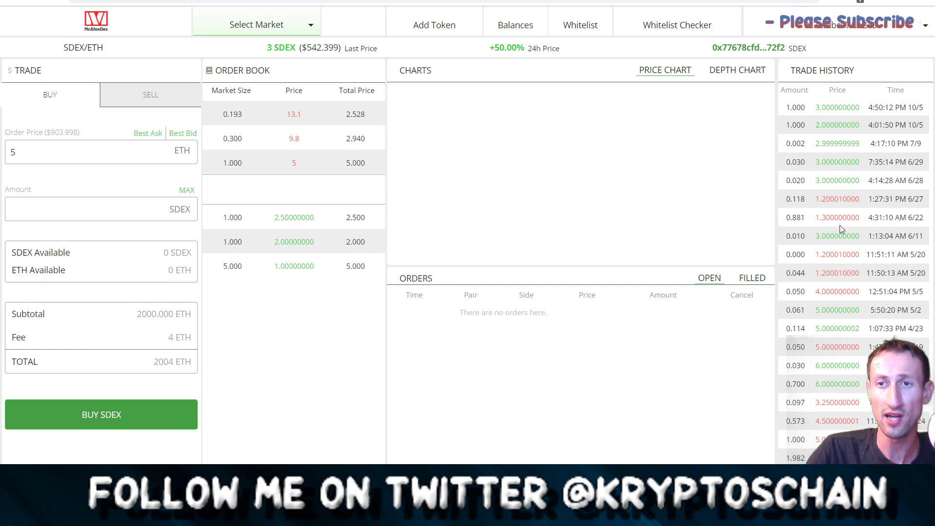
pyautogui.scroll(-2, 845, 217)
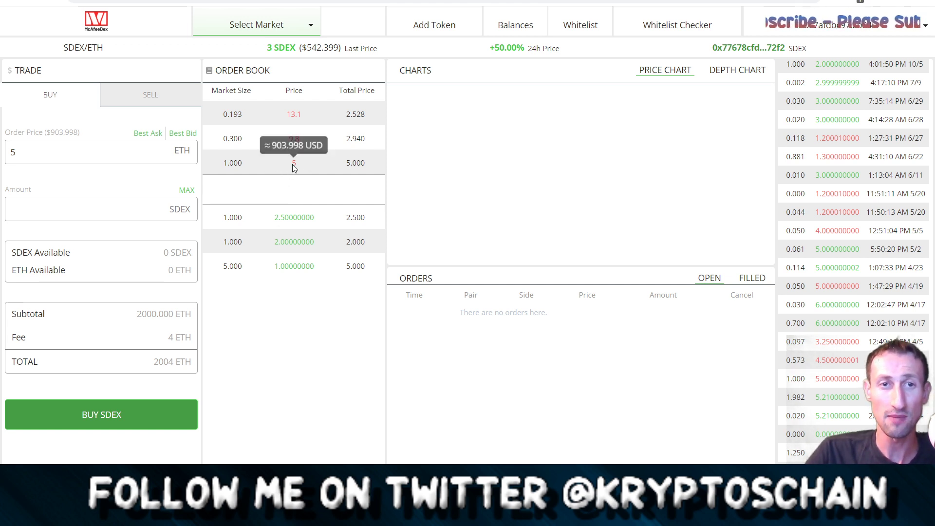
pyautogui.click(240, 162)
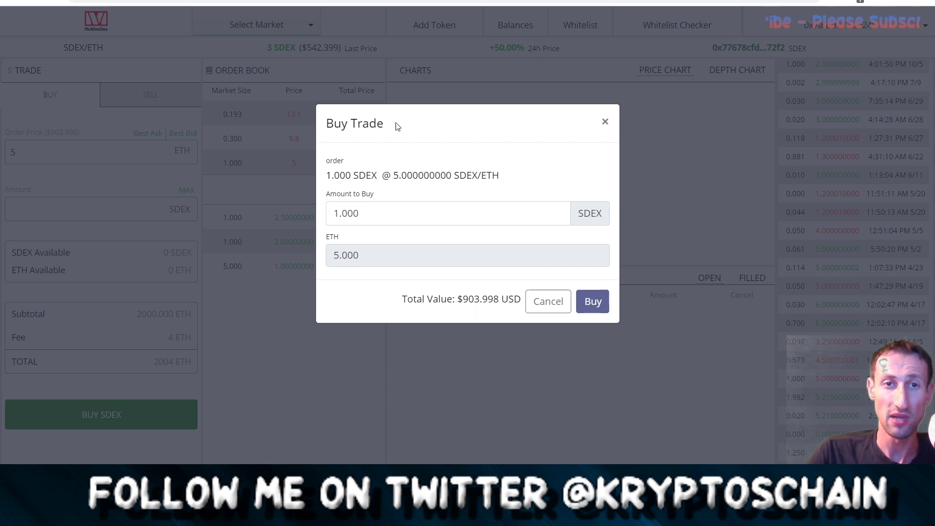
pyautogui.click(552, 303)
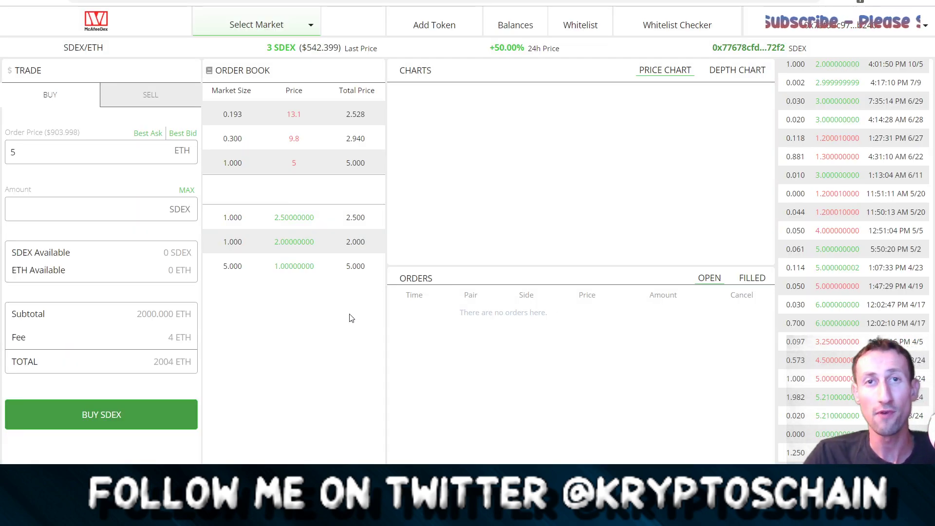
# Switch the trade form to SELL and cancel a buy trade for the 1.000 SDEX ask
pyautogui.click(142, 97)
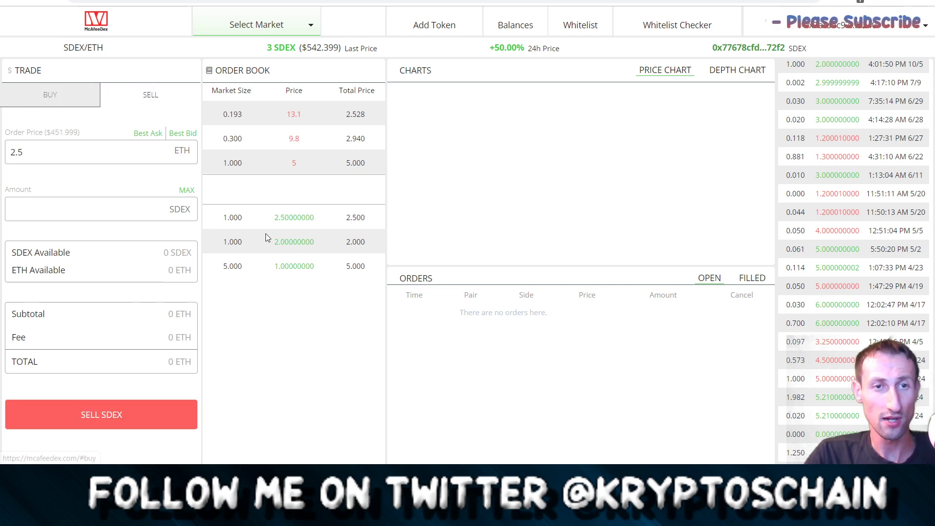
pyautogui.click(261, 161)
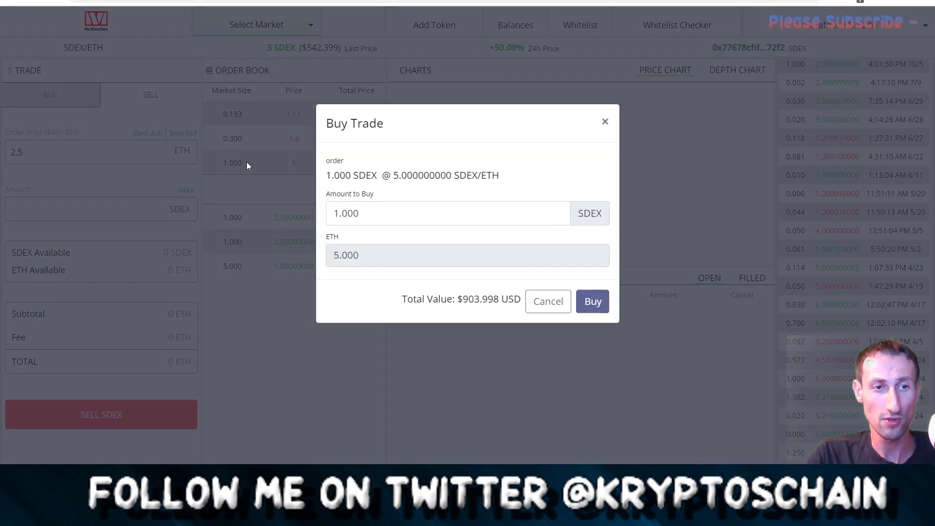
pyautogui.click(541, 303)
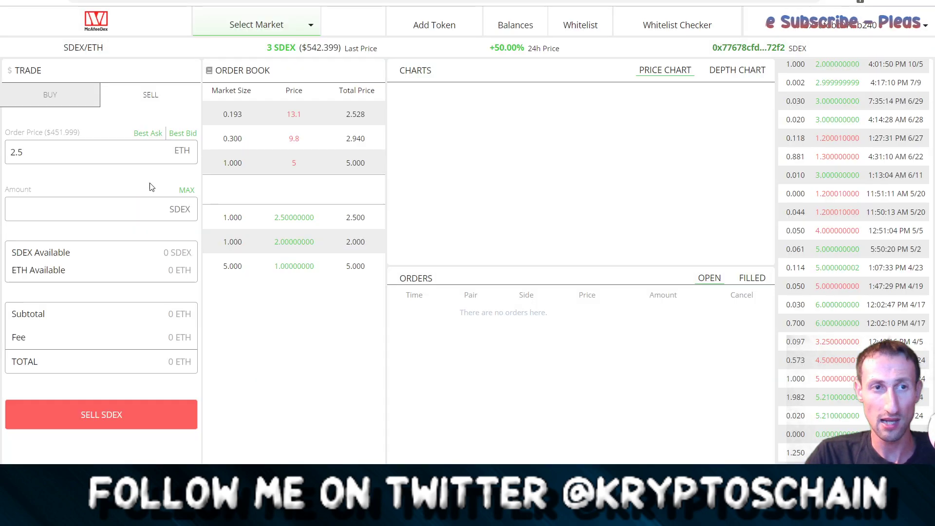
# Cancel the 1.000 SDEX buy trade again, then open and cancel a sell at the 2.5 ETH bid
pyautogui.click(91, 150)
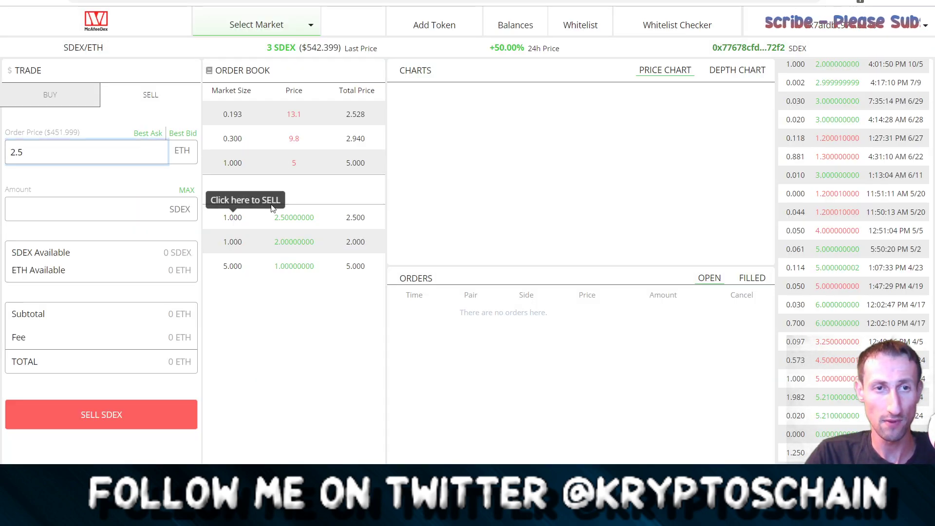
pyautogui.click(294, 165)
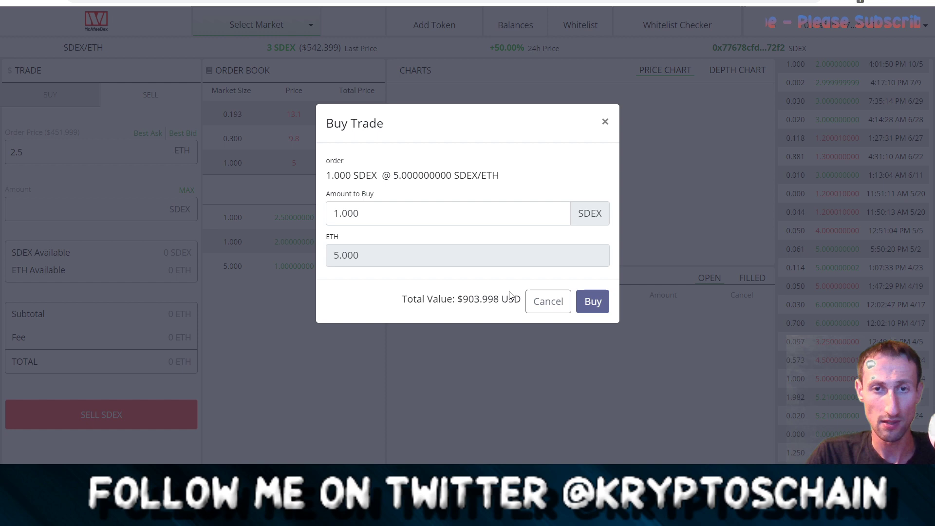
pyautogui.click(541, 293)
pyautogui.click(299, 225)
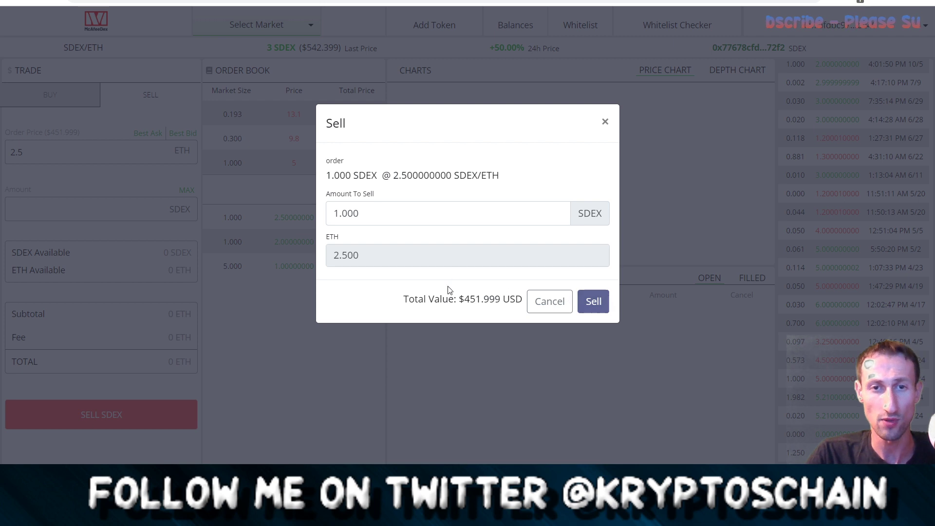
pyautogui.click(535, 302)
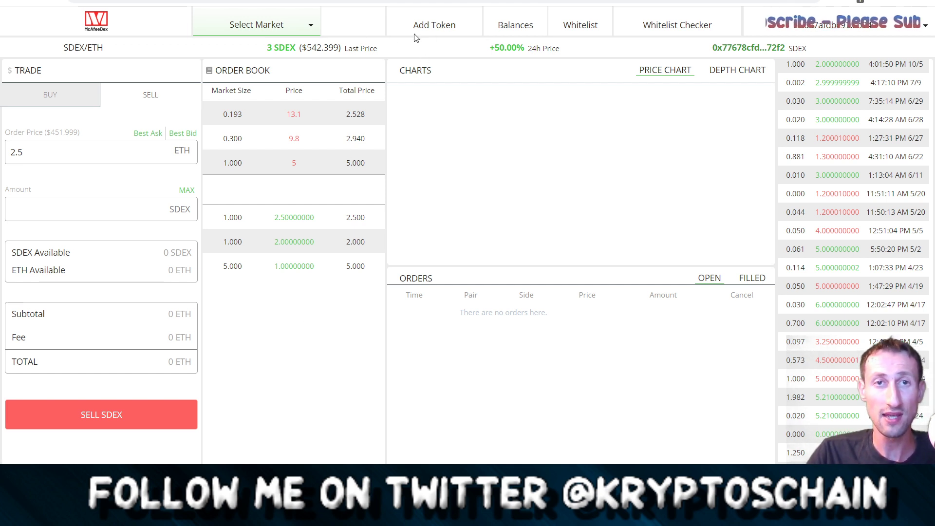
pyautogui.click(303, 26)
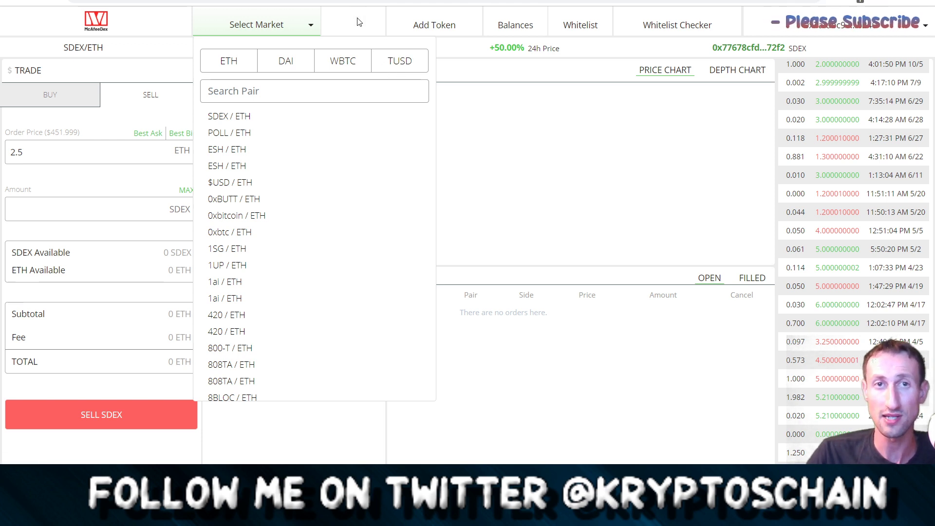
# Open the Add Token form and close it without adding a token
pyautogui.click(434, 27)
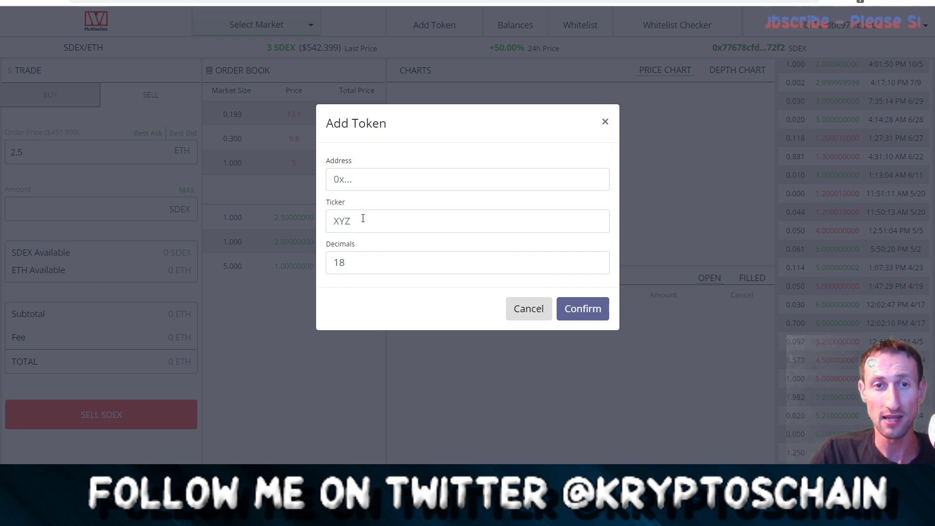
pyautogui.click(606, 125)
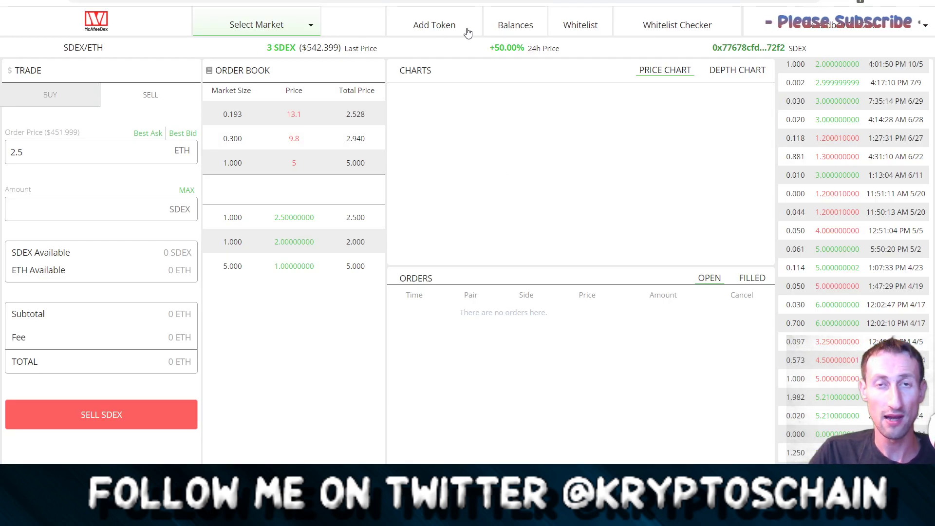
# Show and hide the ETH/SDEX balances, then read and close the $85 ETH whitelist instructions
pyautogui.click(517, 27)
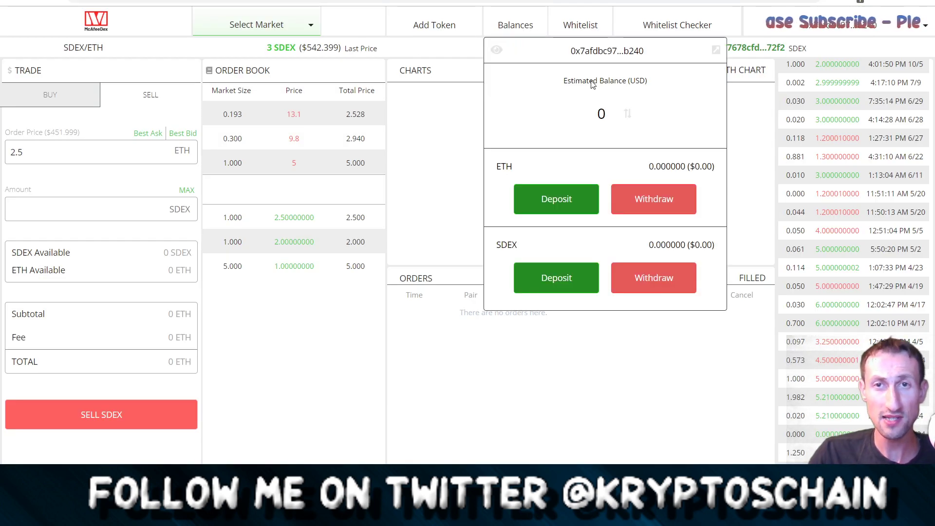
pyautogui.click(517, 32)
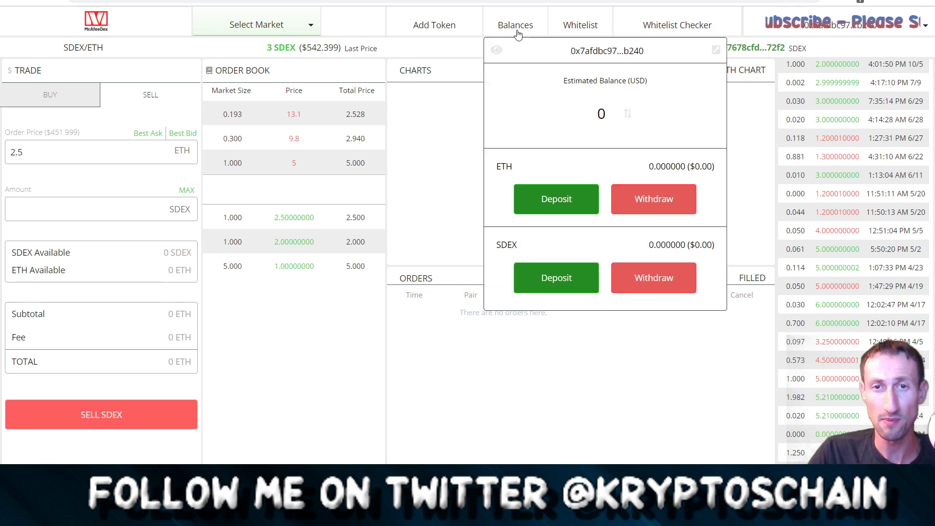
pyautogui.click(578, 27)
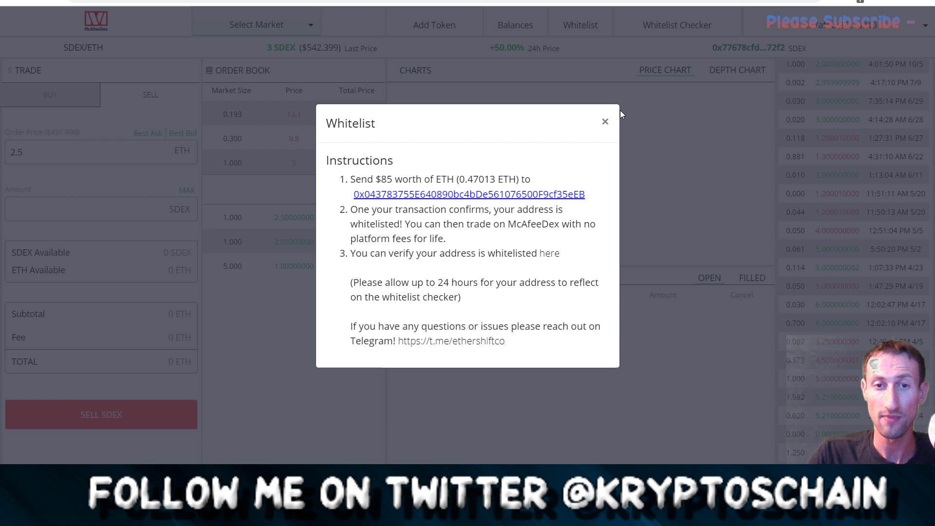
pyautogui.click(605, 122)
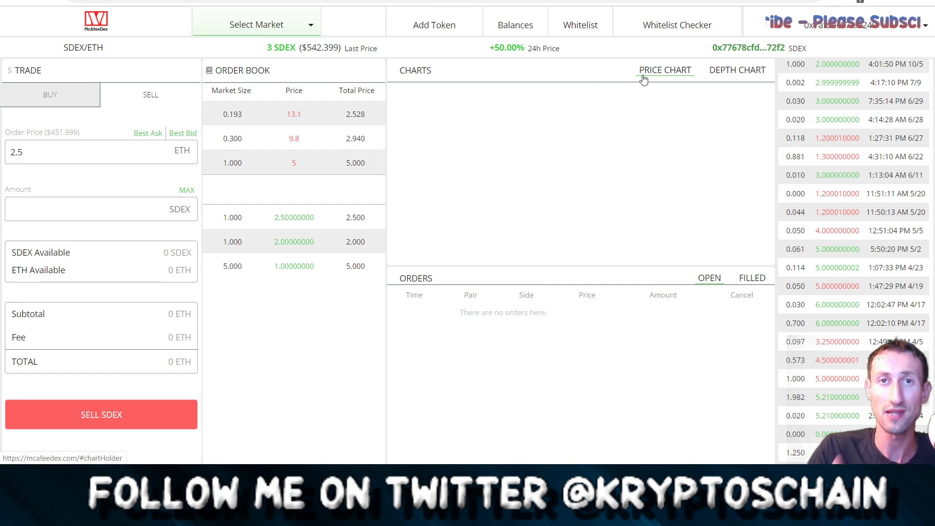
pyautogui.click(821, 27)
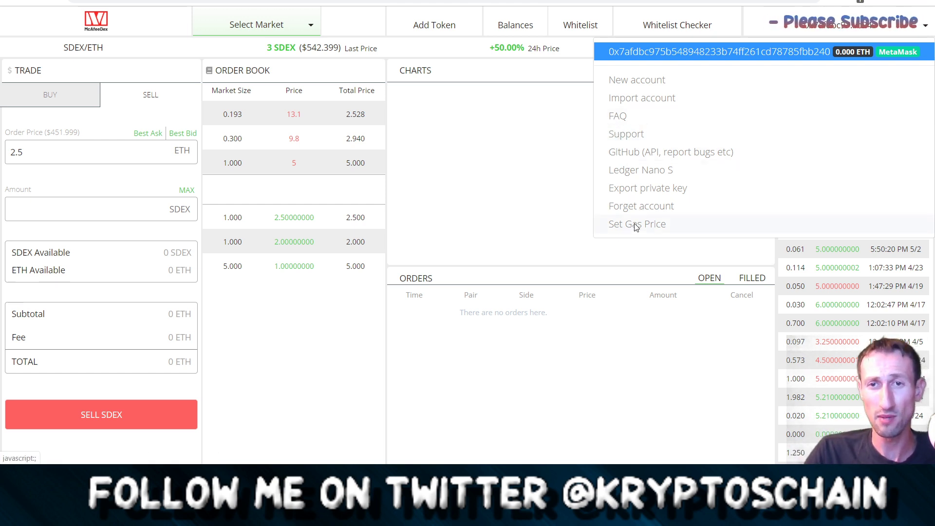
pyautogui.click(546, 181)
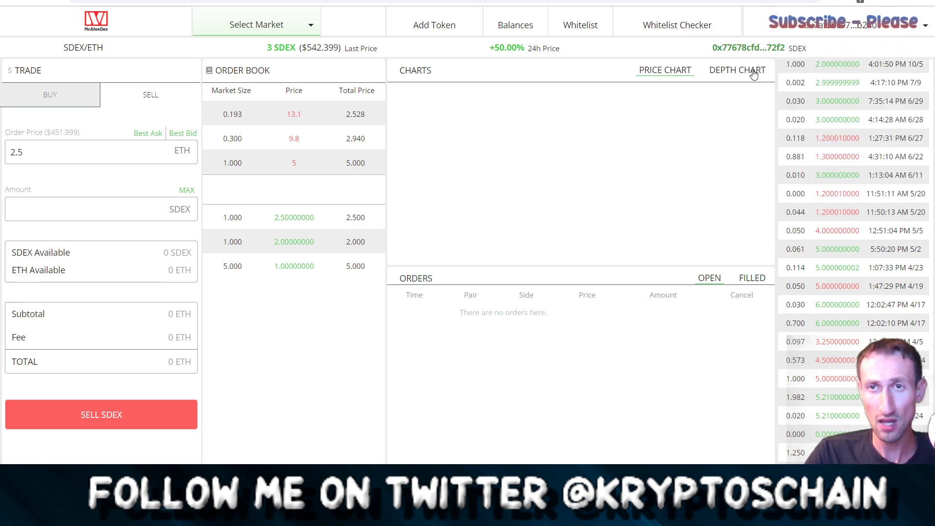
pyautogui.scroll(-6, 833, 160)
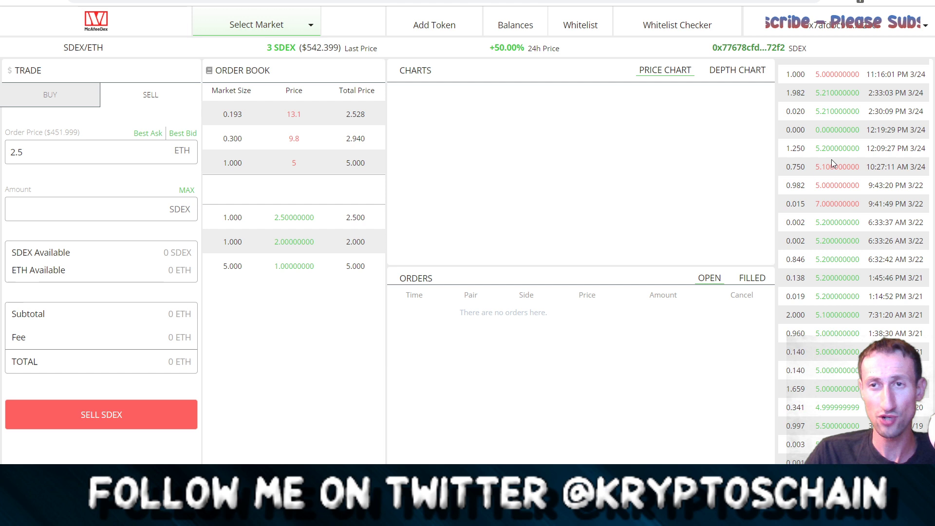
pyautogui.scroll(6, 831, 159)
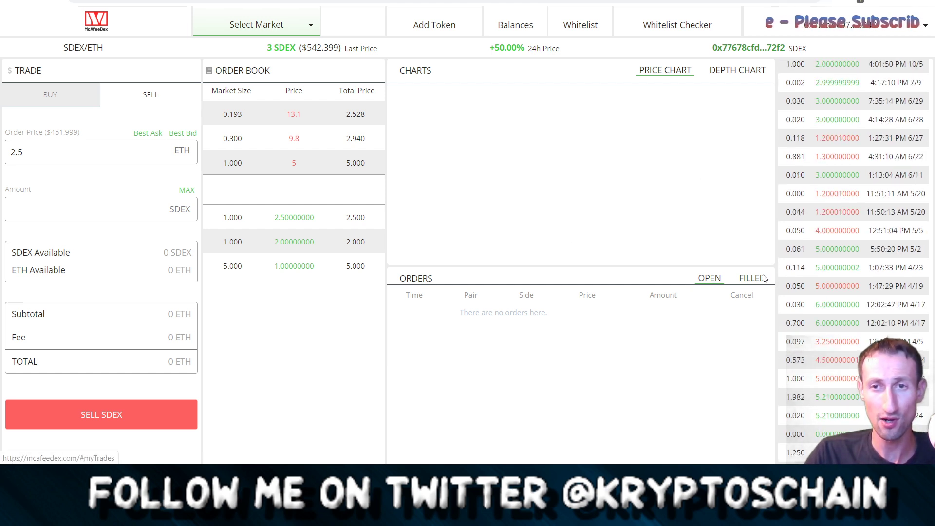